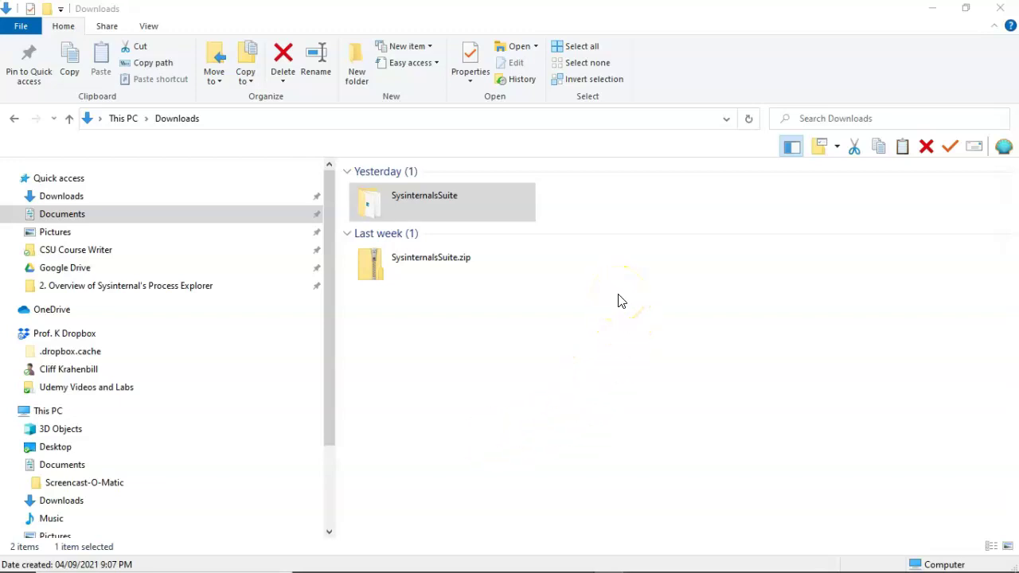
Step: Open an administrator command window in the SysinternalsSuite folder and run procexp64.exe
click(461, 201)
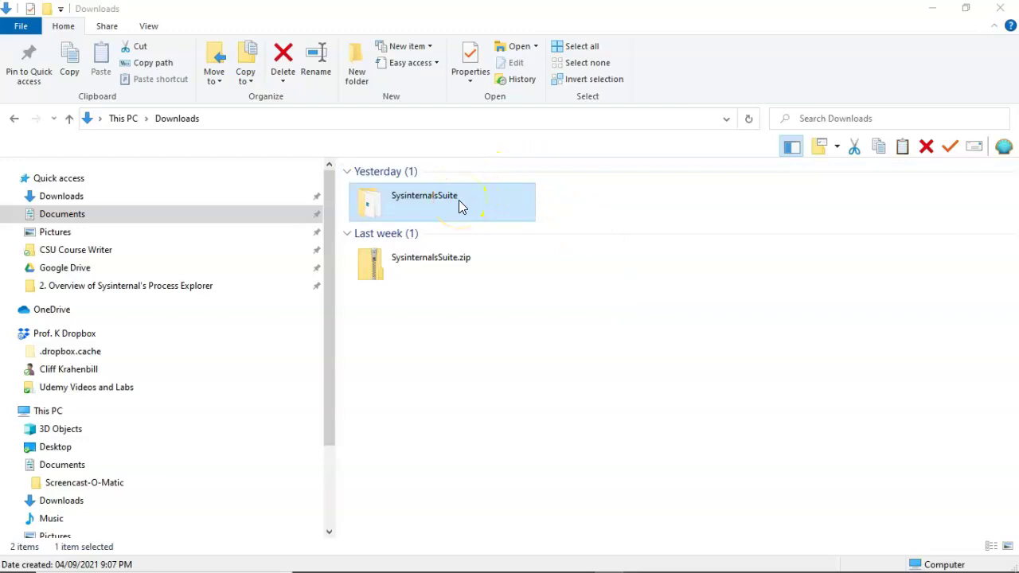
double_click(459, 201)
right_click(459, 200)
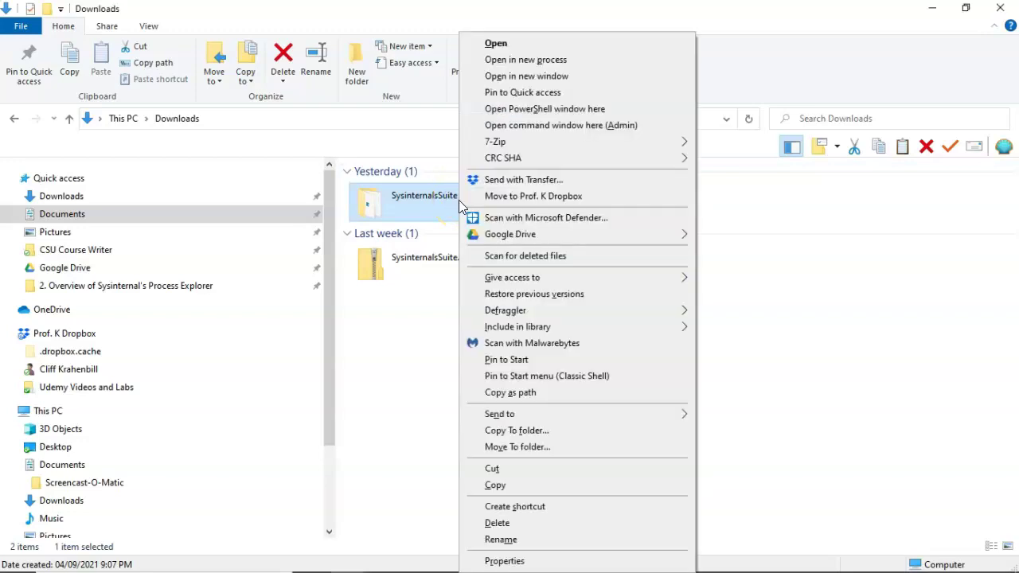
click(534, 125)
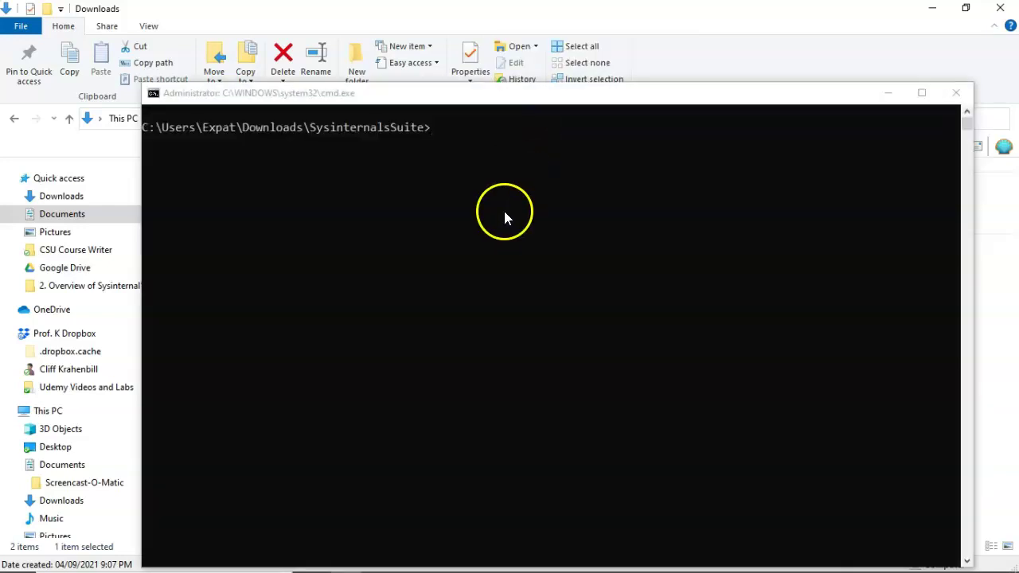
text(procexp64.exe)
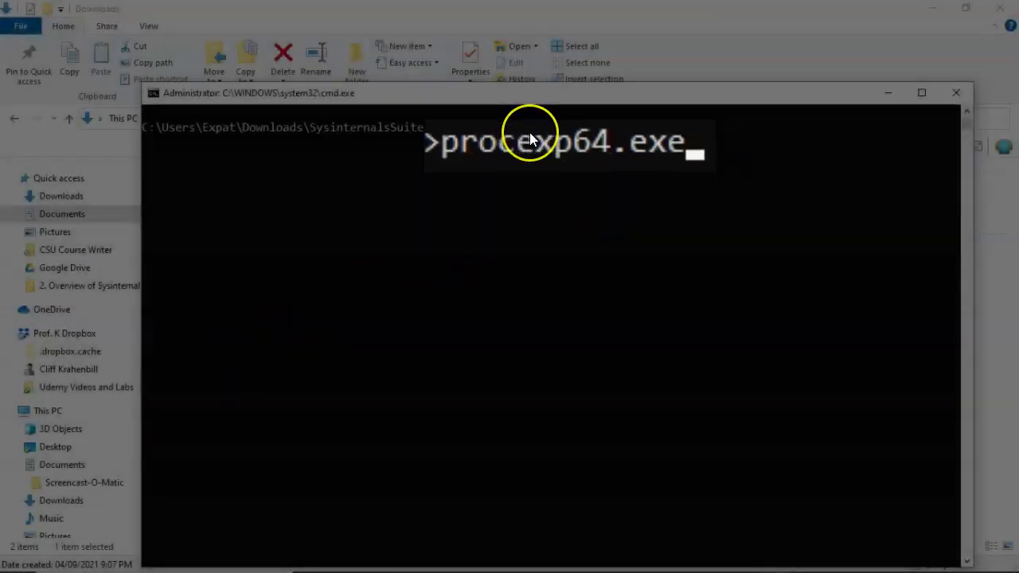
key(Return)
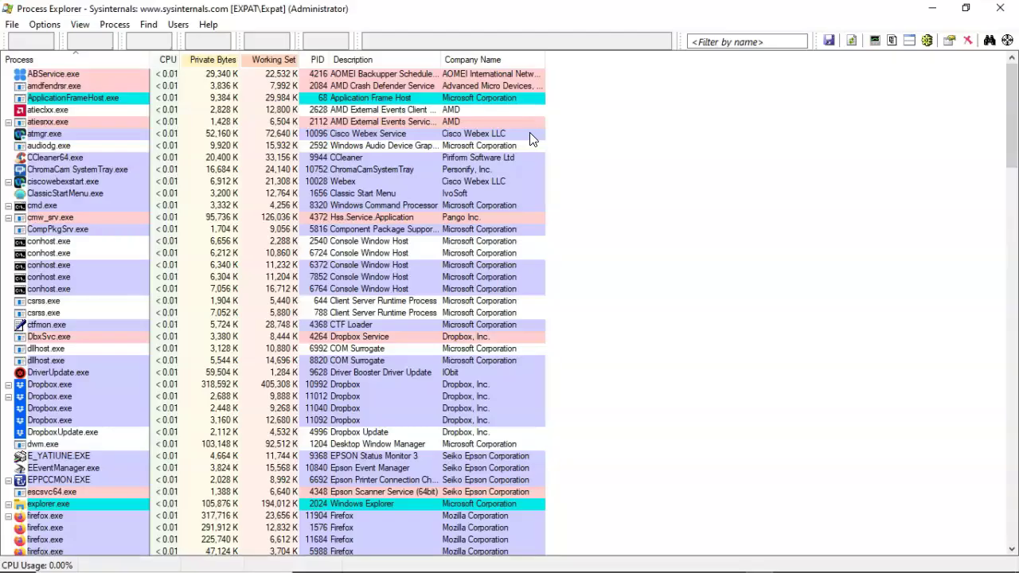
Step: Turn on image signature verification and the VirusTotal.com check for the running processes, accepting VirusTotal's terms of service
mouse_move(83, 456)
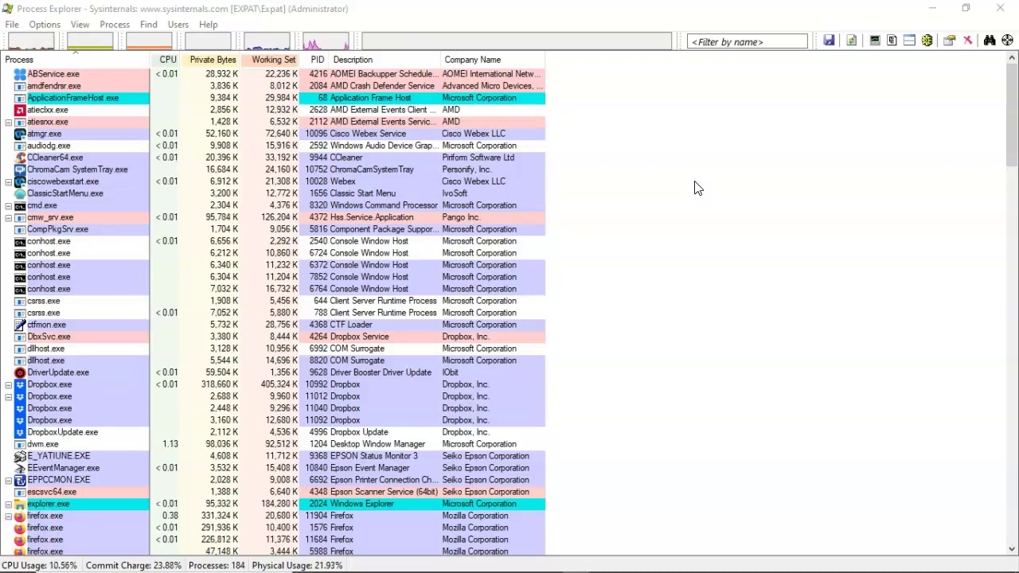
click(50, 29)
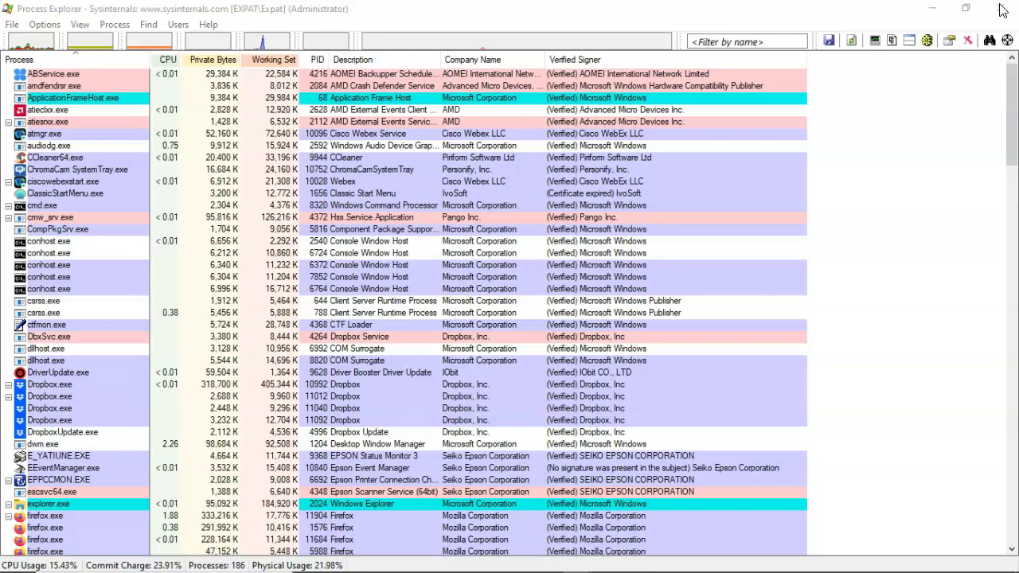
click(902, 326)
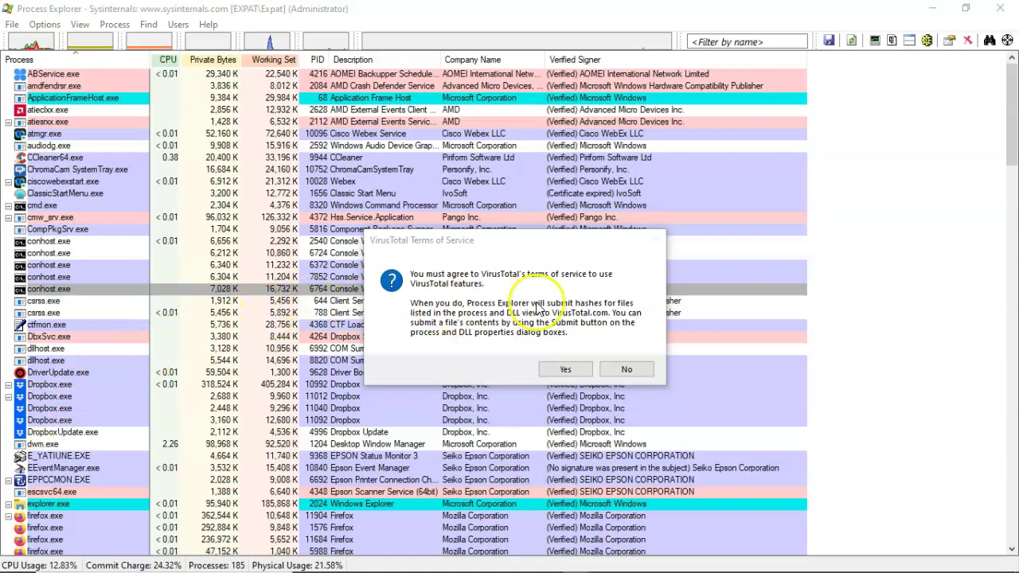
click(565, 370)
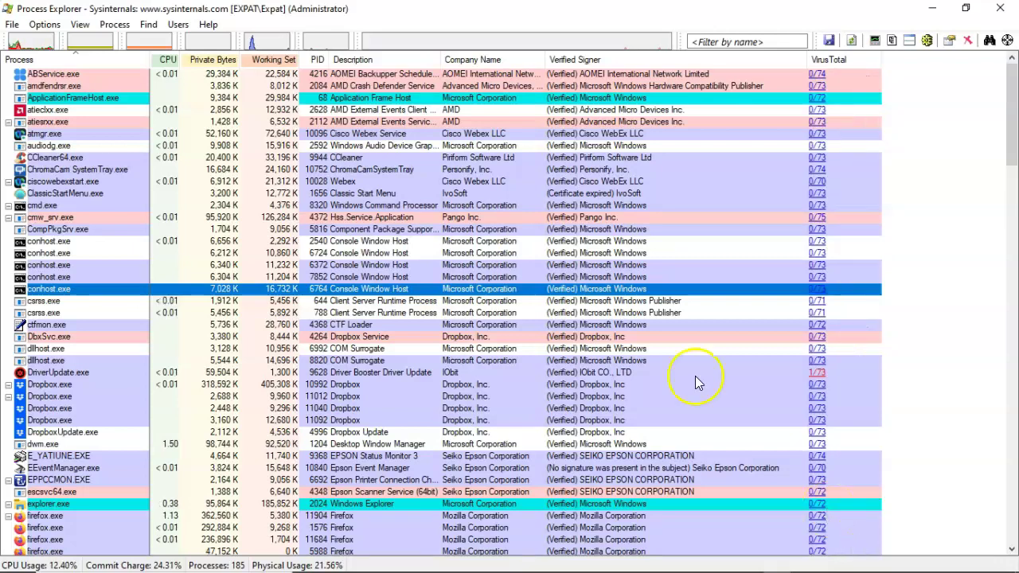
click(359, 180)
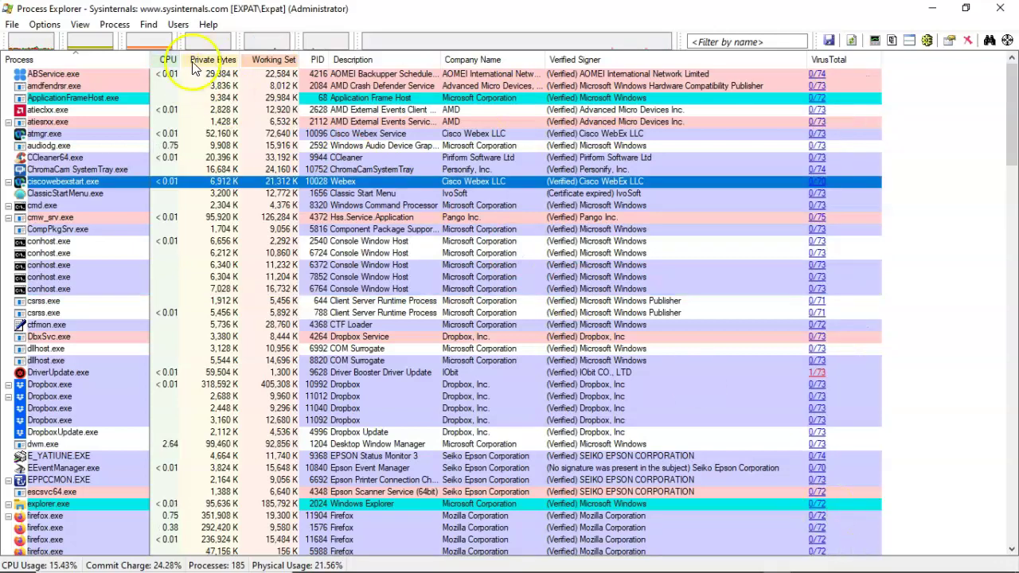
Step: Review the VirusTotal.com options, including Submit Unknown Executables, and leave them as they are
click(45, 25)
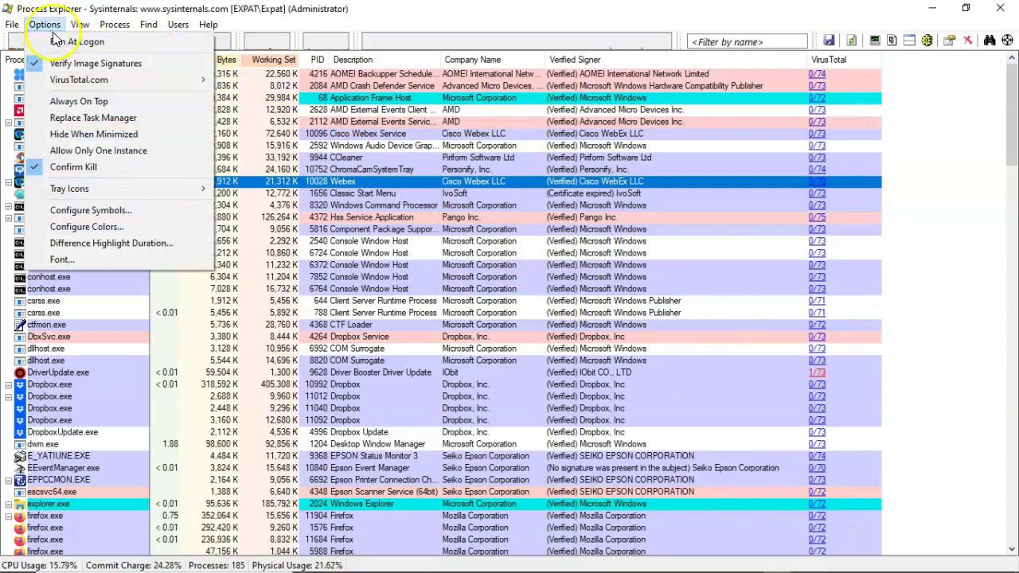
mouse_move(74, 83)
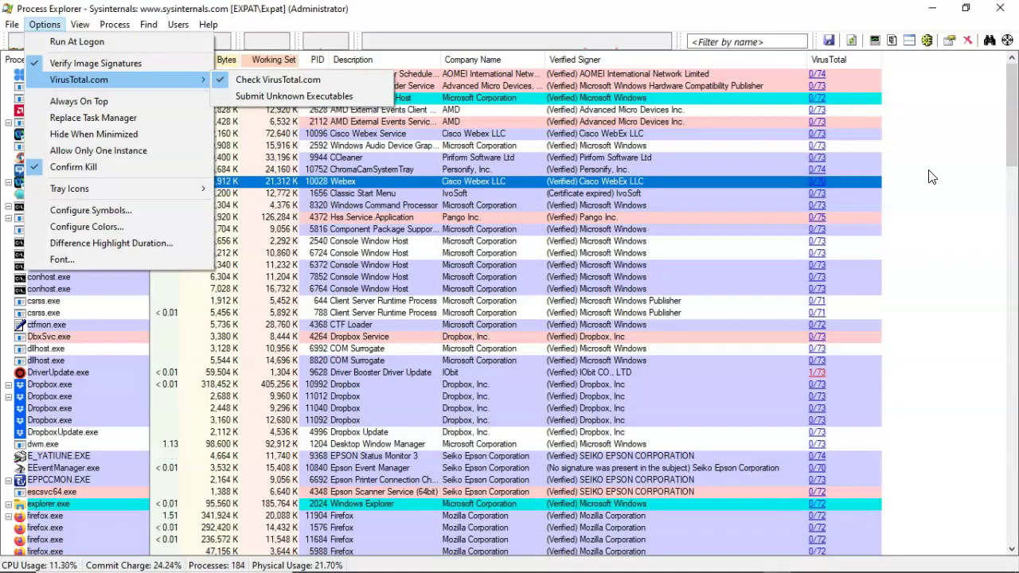
click(929, 170)
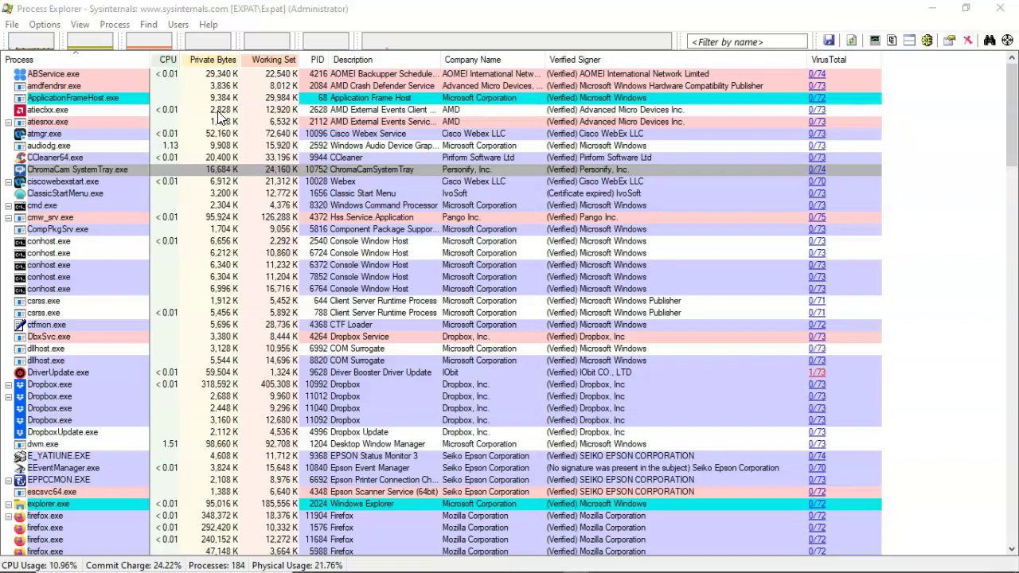
Step: Add the Command Line column to the process list
click(81, 26)
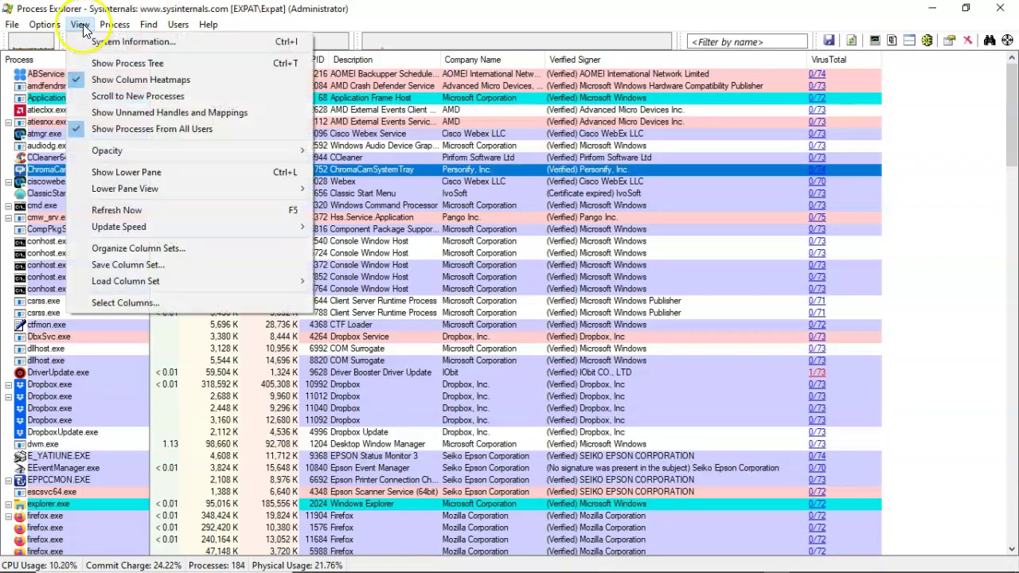
click(128, 303)
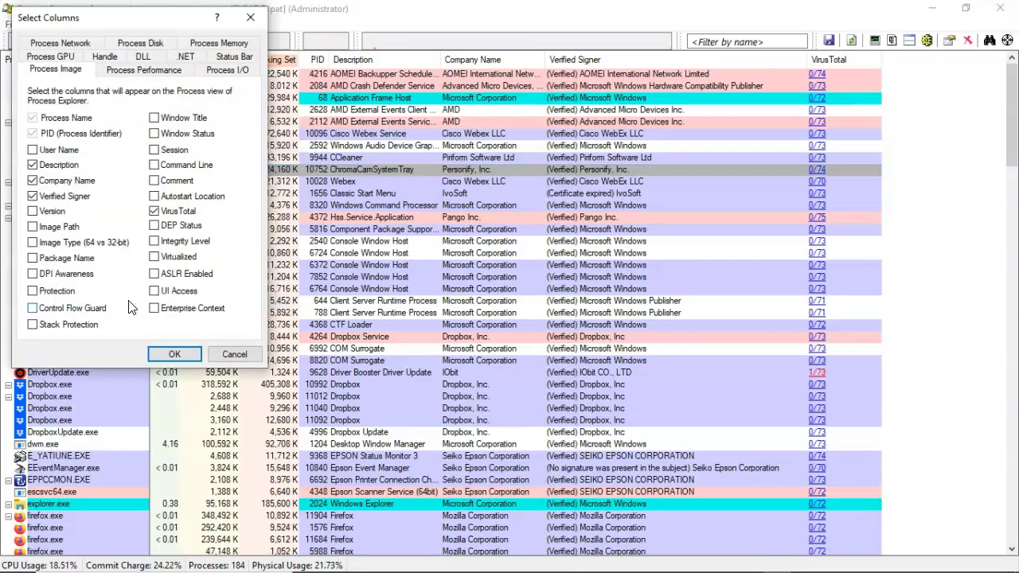
click(155, 165)
key(Return)
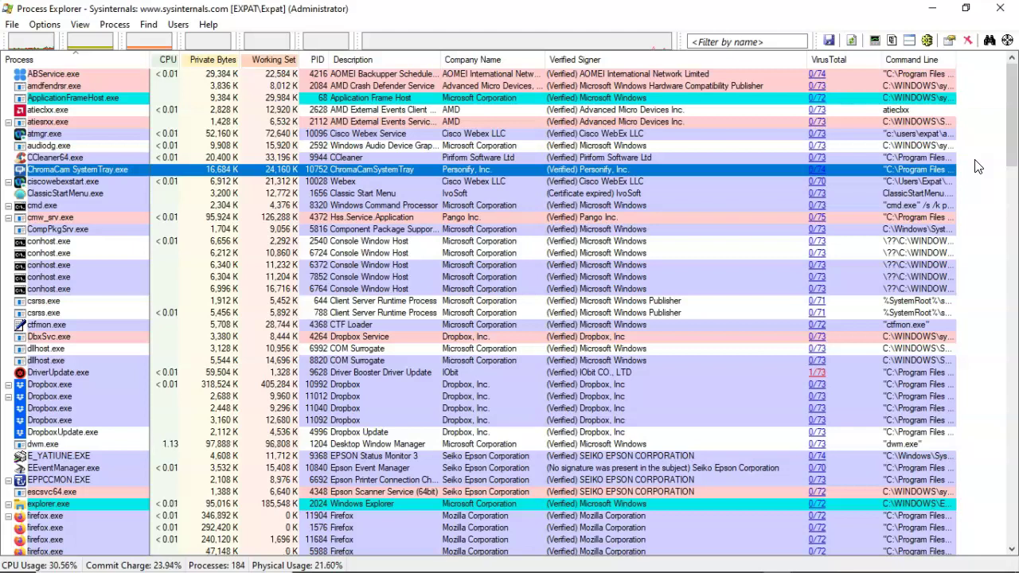
click(978, 165)
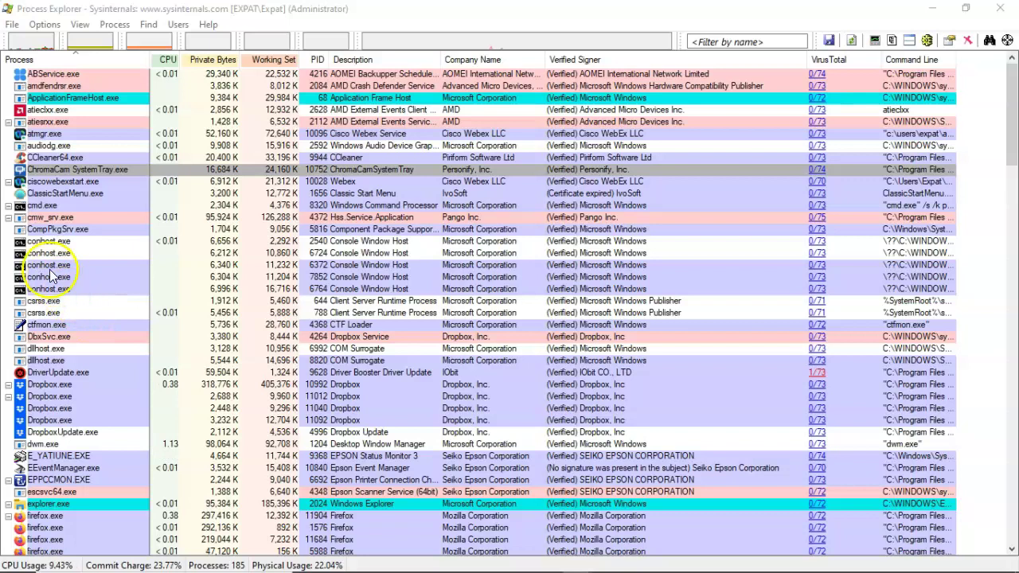
Step: Open the properties of ClassicStartMenu.exe and examine the printable strings in its image
double_click(58, 195)
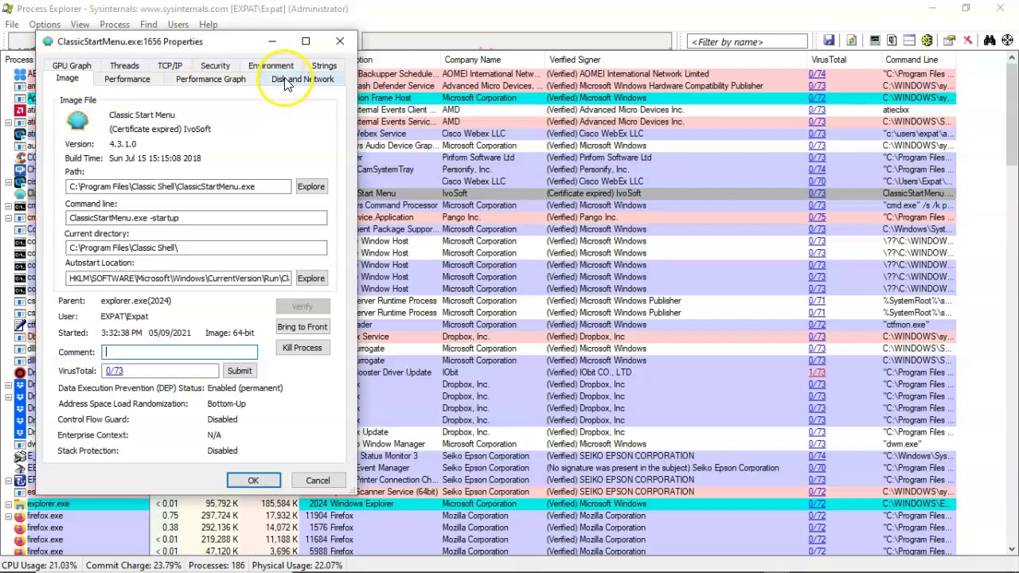
click(331, 69)
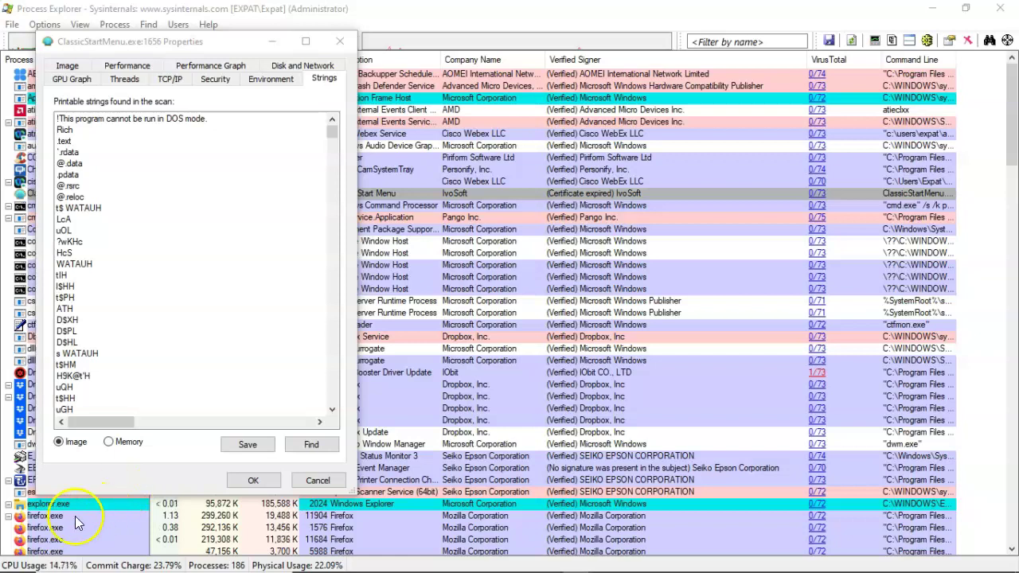
click(56, 532)
Step: Examine the TCP/IP connections in the properties of the parent firefox.exe process, widening the Remote Address column
scroll(55, 532, down, 5)
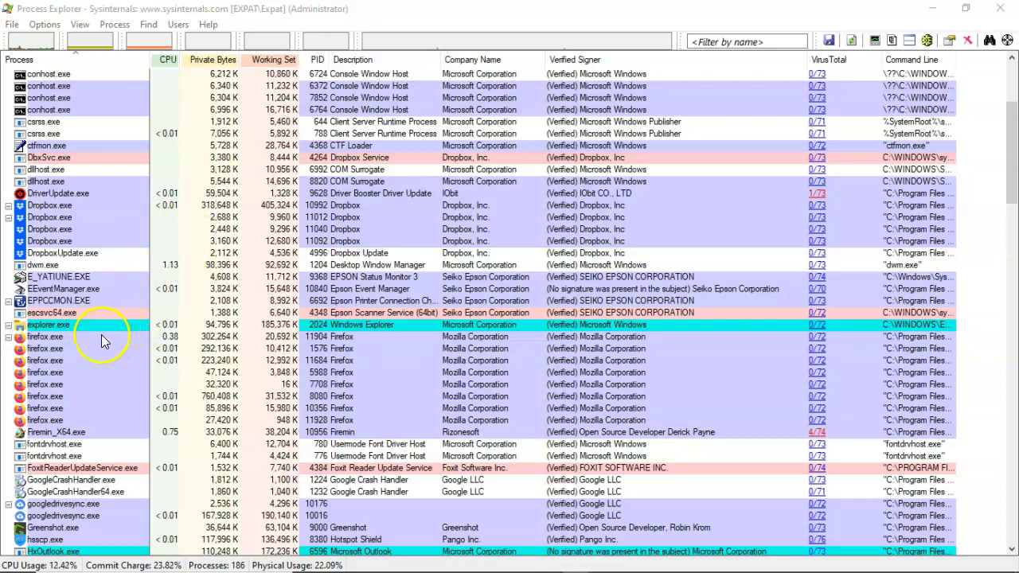
click(52, 337)
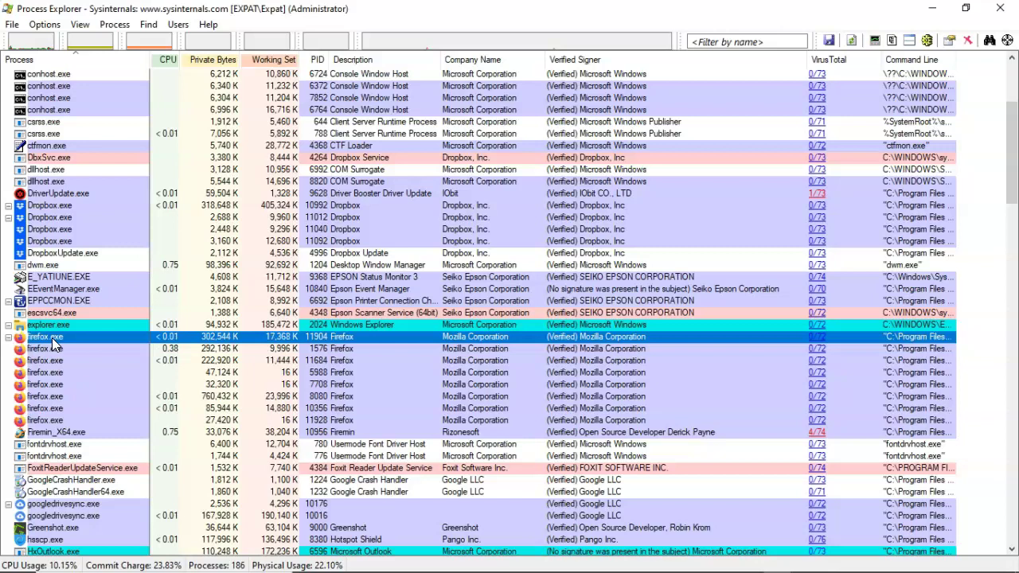
right_click(52, 338)
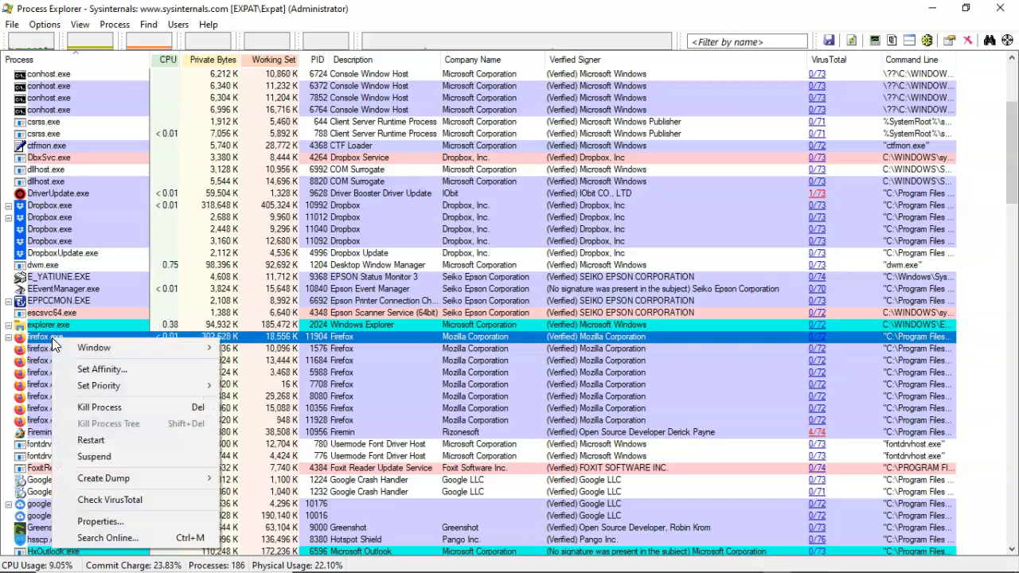
click(95, 522)
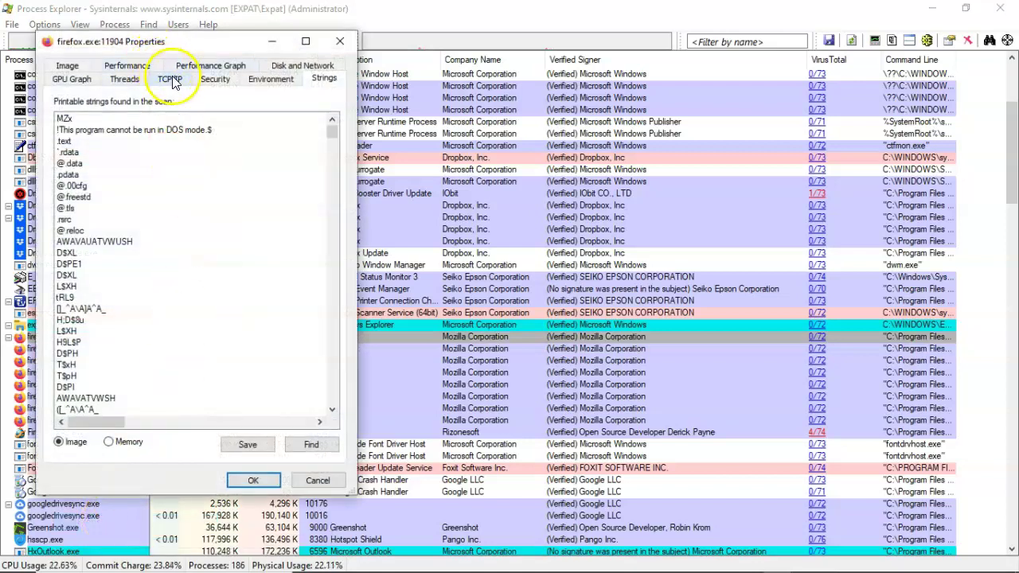
click(170, 81)
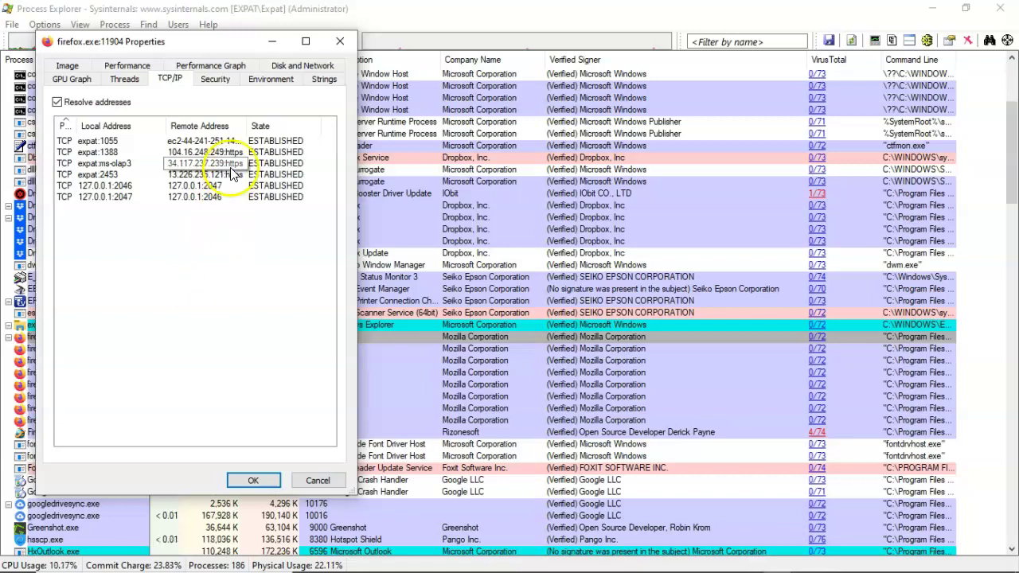
drag(246, 126, 315, 125)
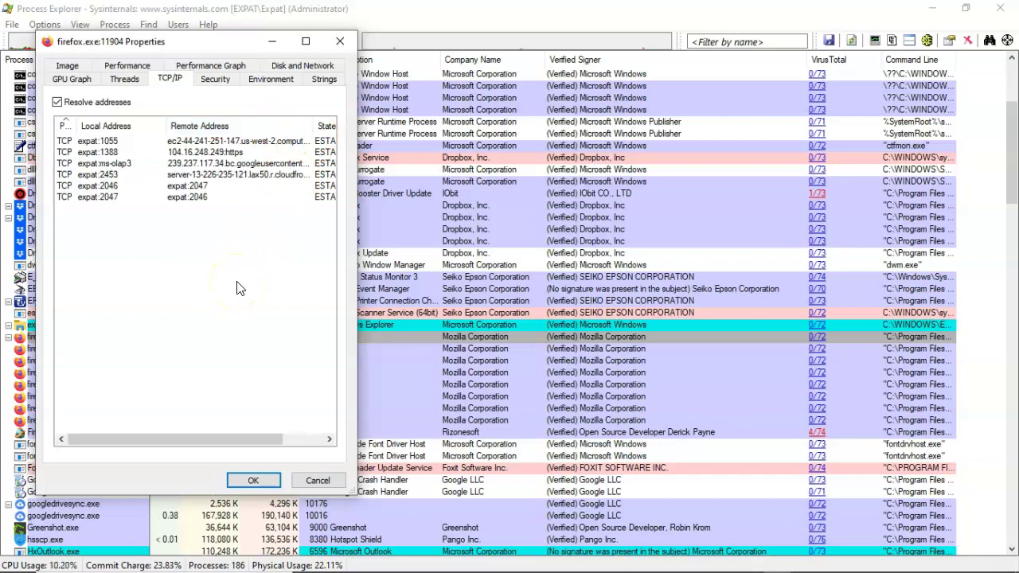
click(102, 431)
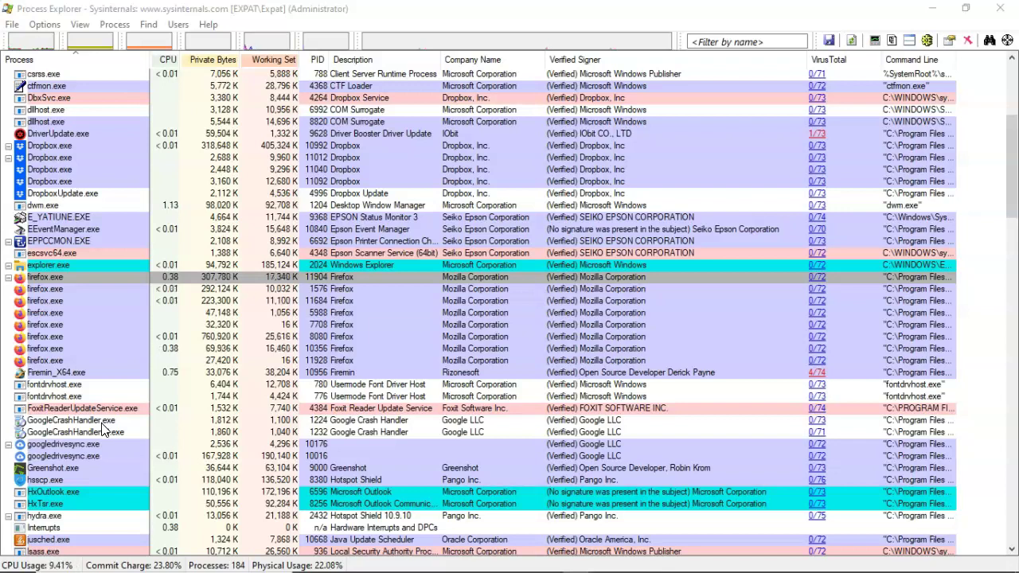
Step: Examine the DLLs loaded by the parent firefox.exe process in the lower pane, and hide the pane when done
click(47, 279)
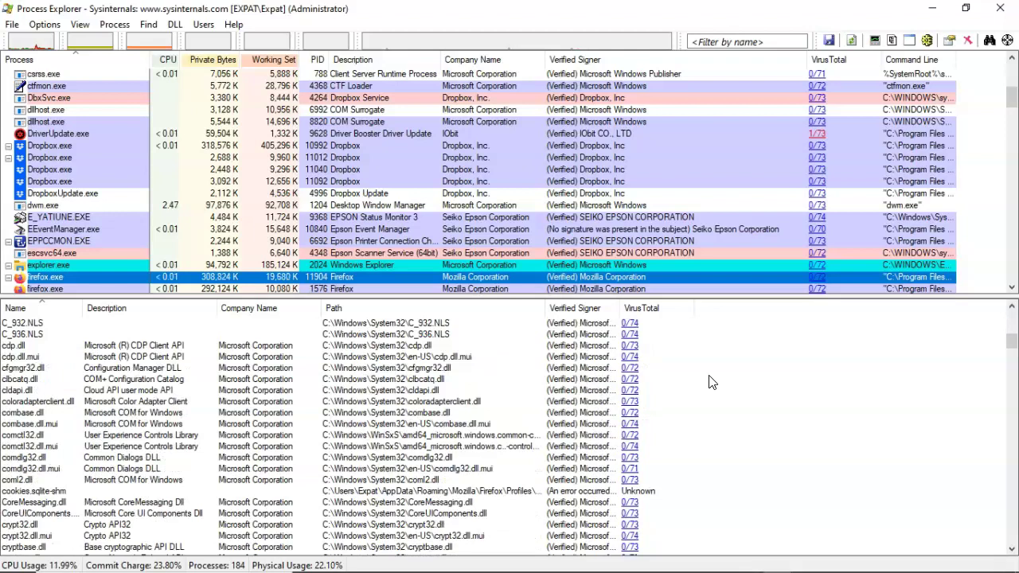
scroll(711, 382, down, 3)
scroll(711, 382, down, 10)
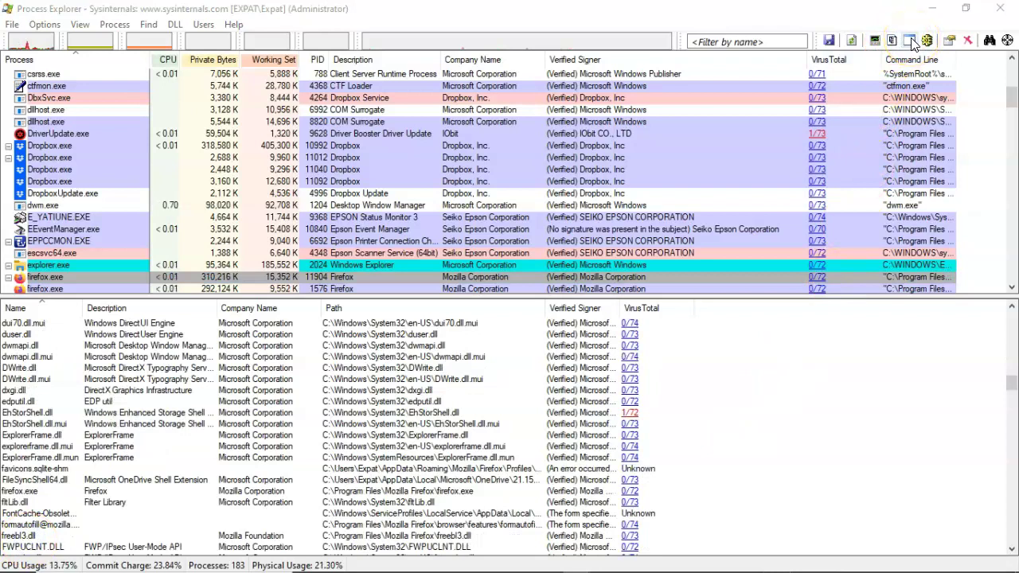
click(910, 40)
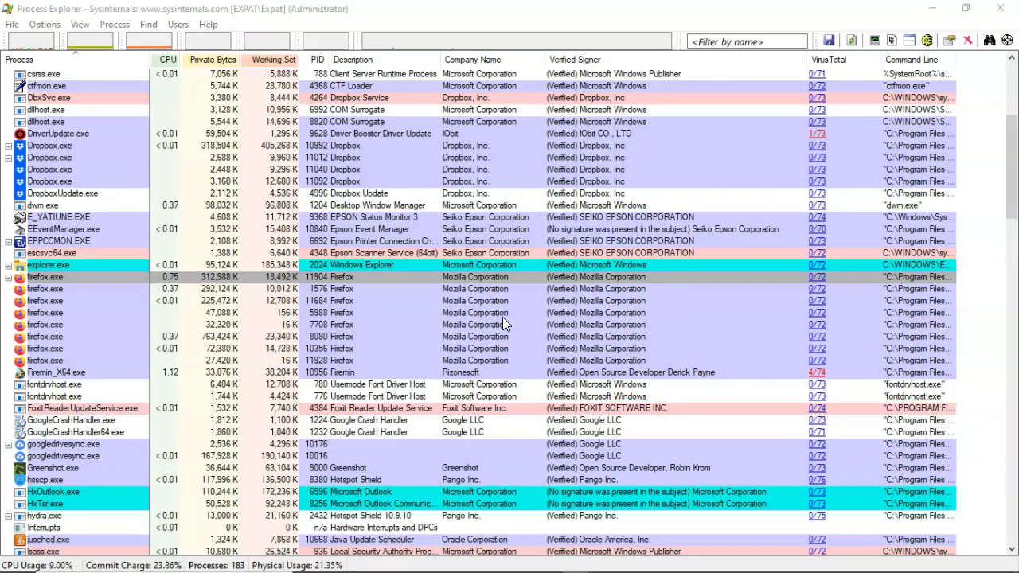
Step: Show the open handles of the parent firefox.exe process in the lower pane, and hide the pane when done
click(52, 277)
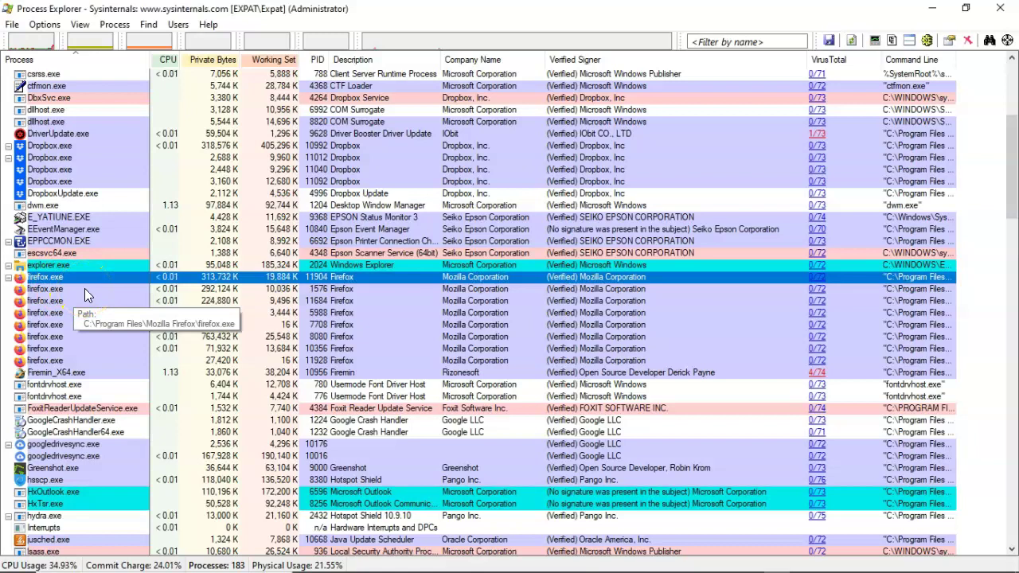
key(ctrl+h)
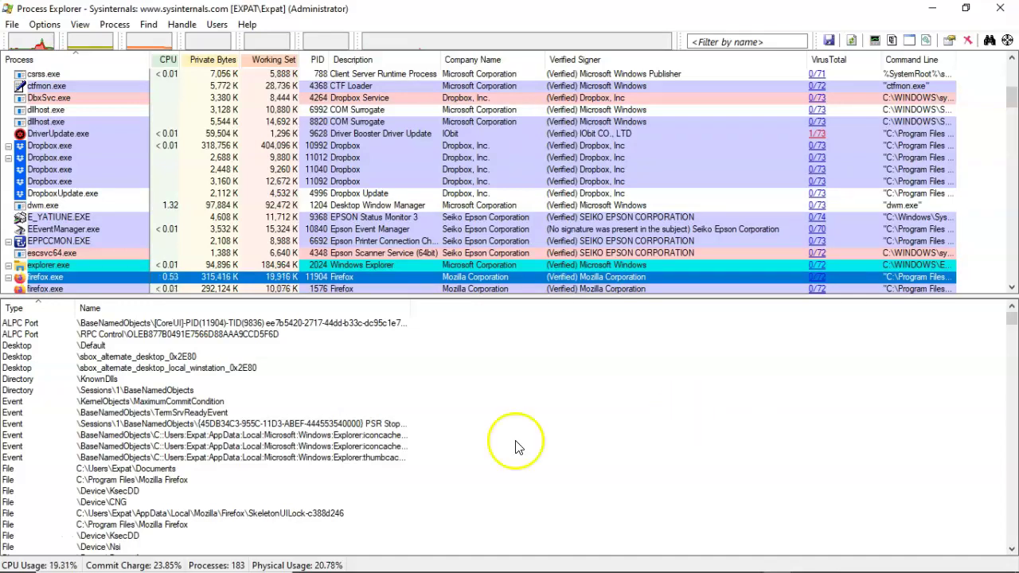
click(909, 40)
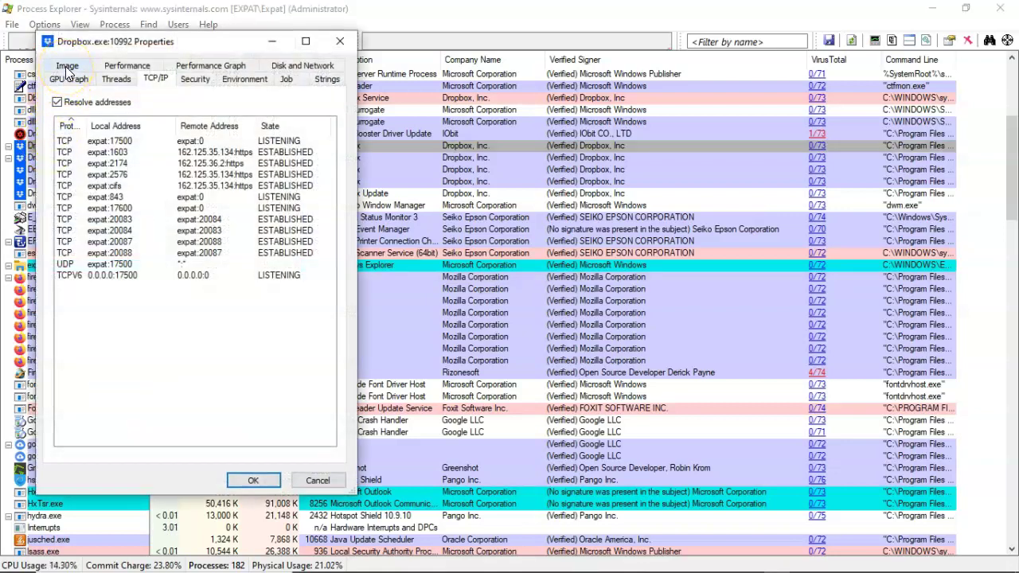
Step: View the image details of the Dropbox.exe process and explore its executable path and its autostart location in the registry
click(67, 69)
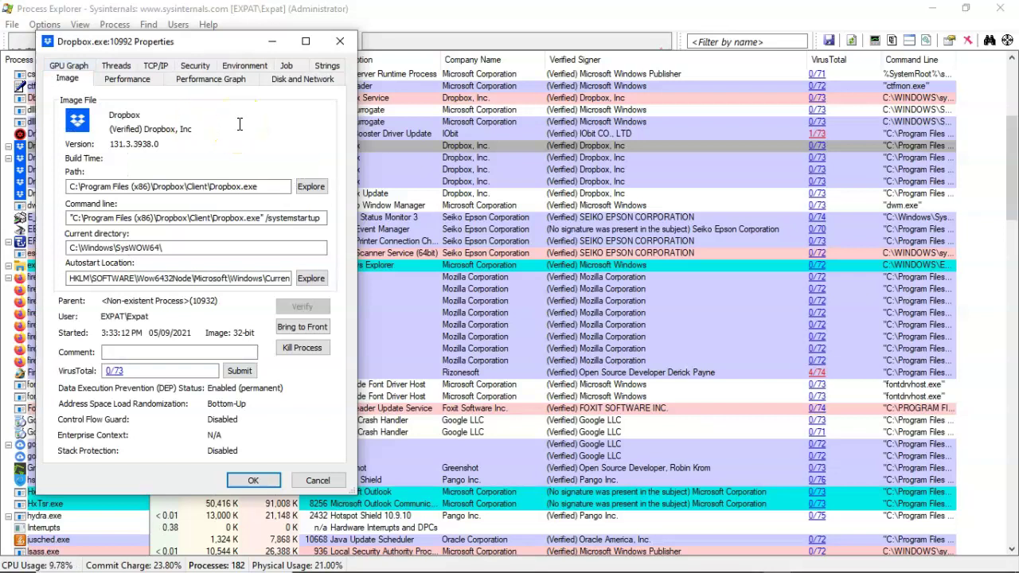
click(311, 187)
click(311, 187)
click(306, 327)
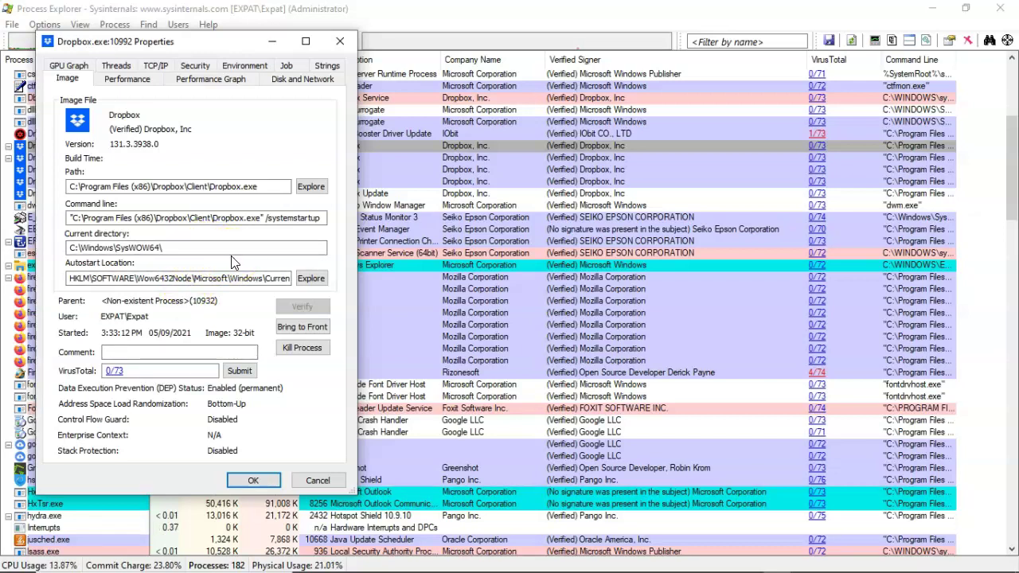
click(312, 279)
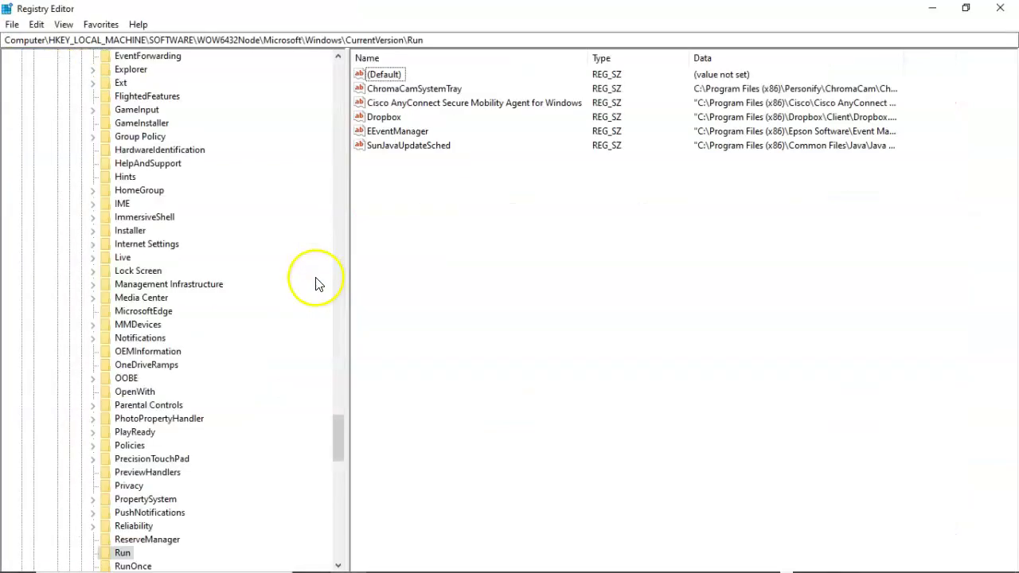